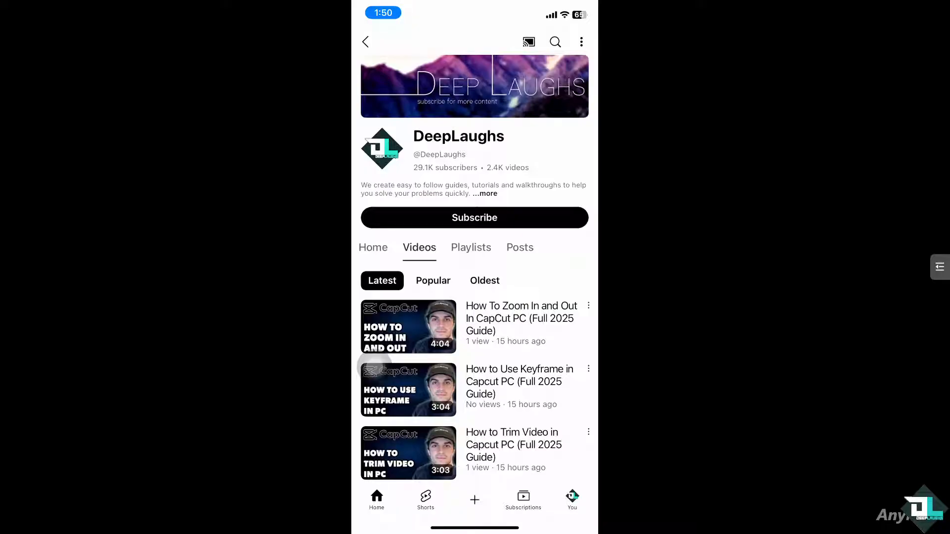
pyautogui.scroll(-1, 475, 334)
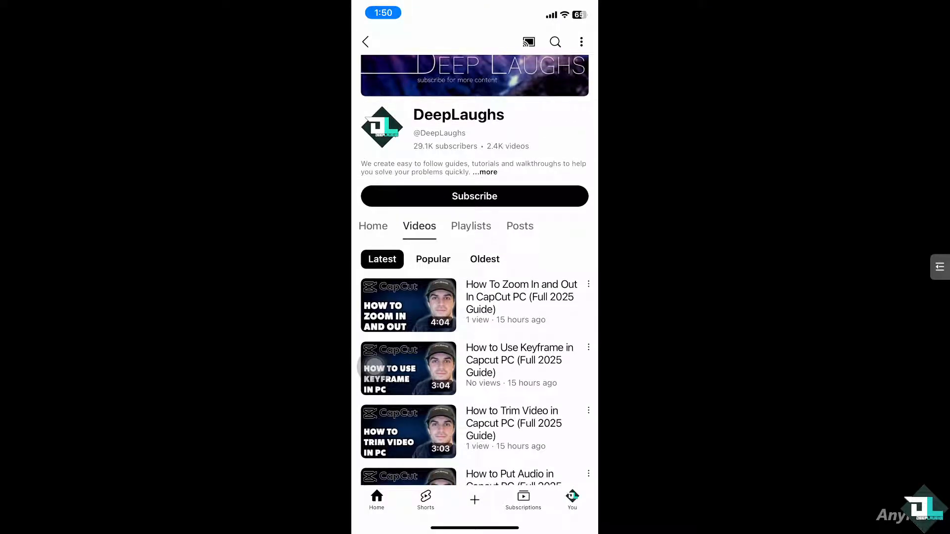
pyautogui.scroll(-2, 475, 334)
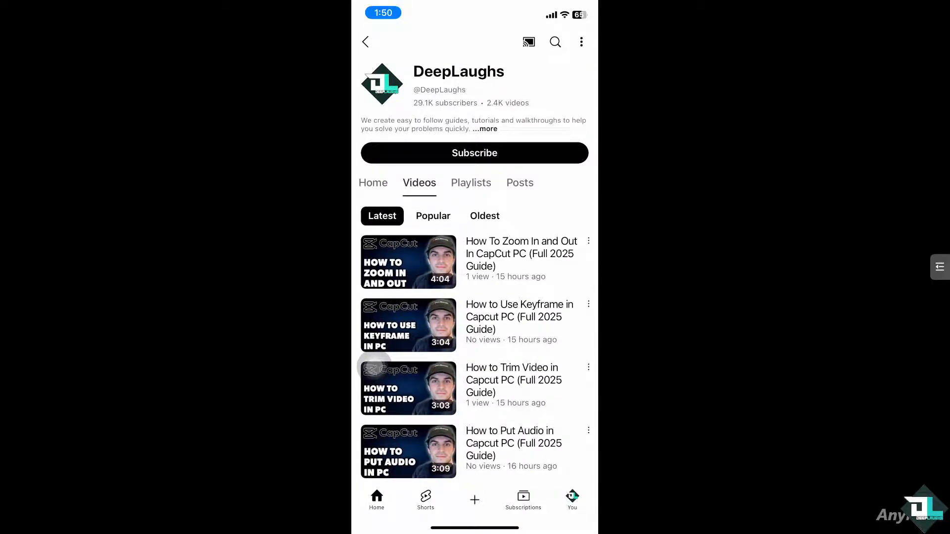
pyautogui.scroll(-1, 475, 334)
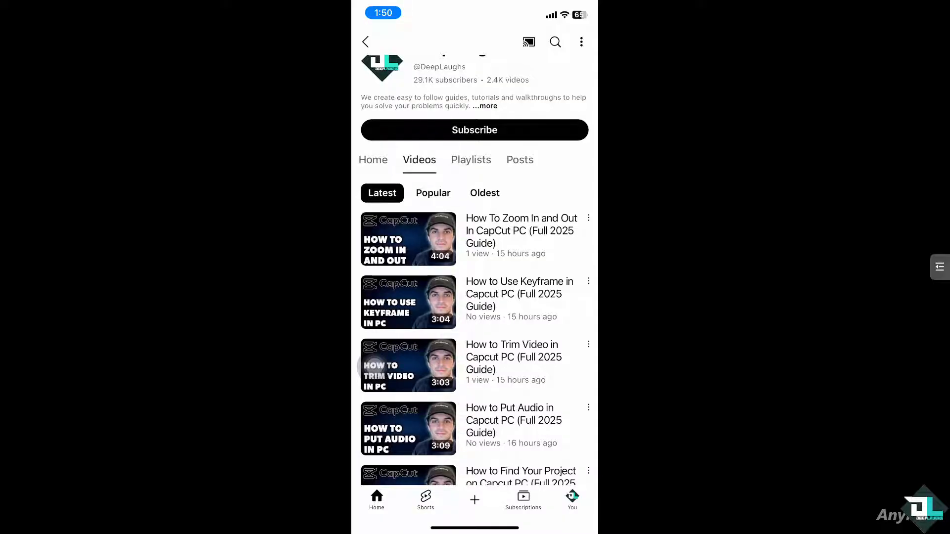
# Start downloading a DeepLaughs tutorial video from its options menu for offline use.
pyautogui.click(375, 365)
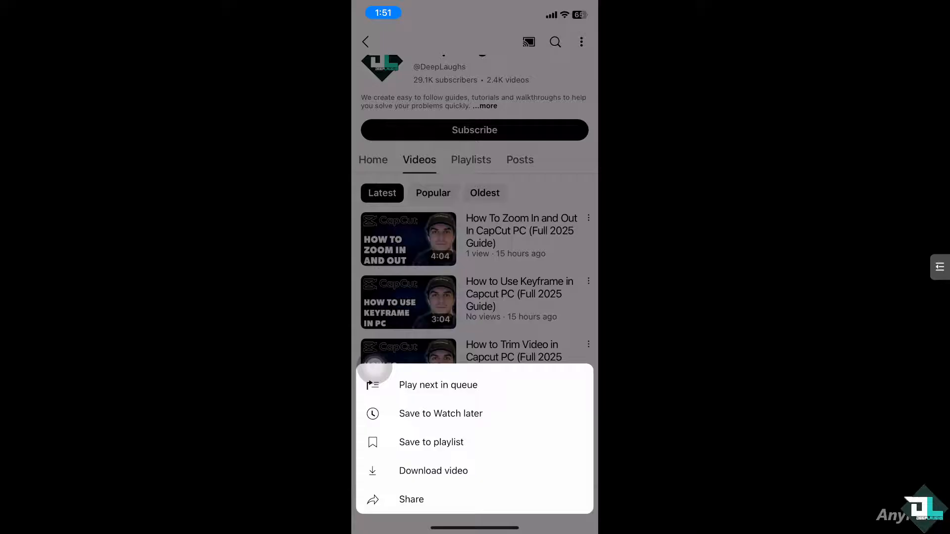
pyautogui.click(375, 363)
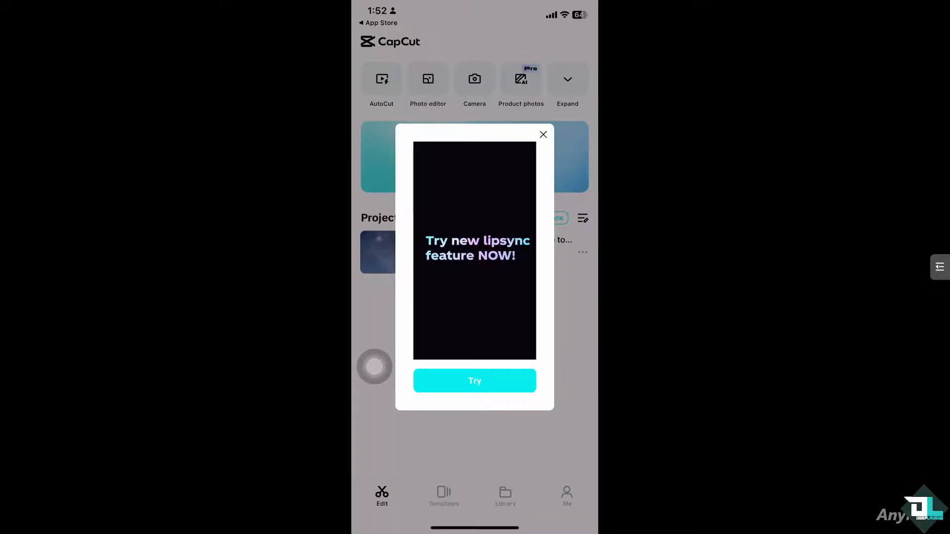
# Dismiss the lipsync promotion, add the Evernote clip to the YouTube-import project and preview it.
pyautogui.click(542, 135)
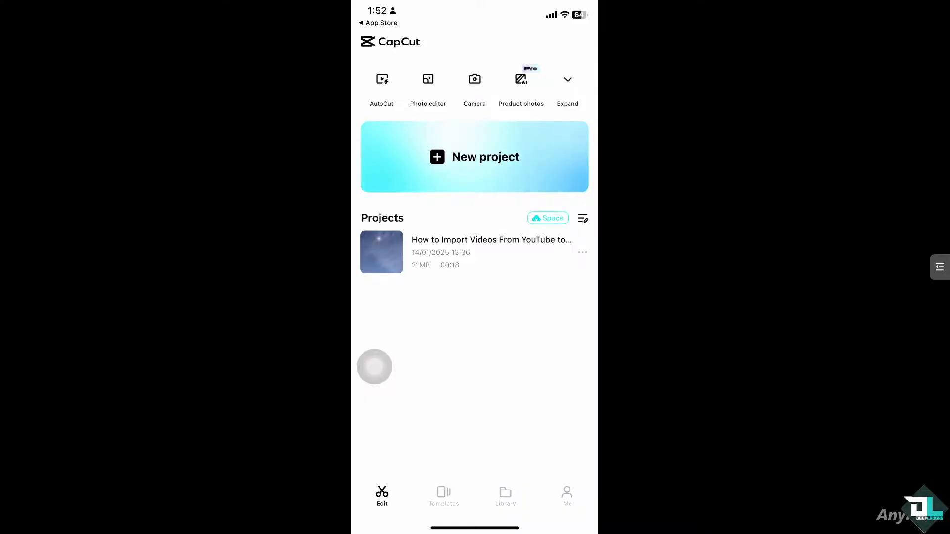
pyautogui.click(475, 252)
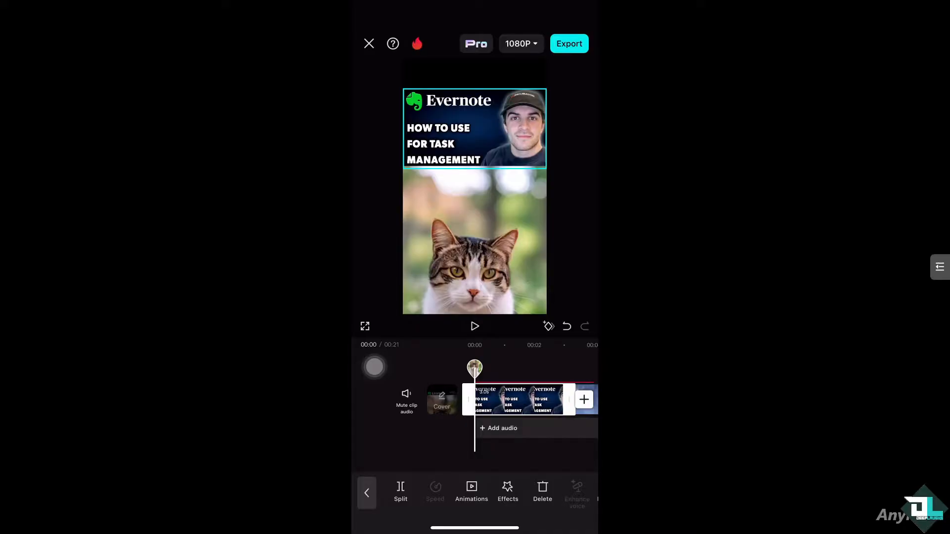
pyautogui.click(474, 326)
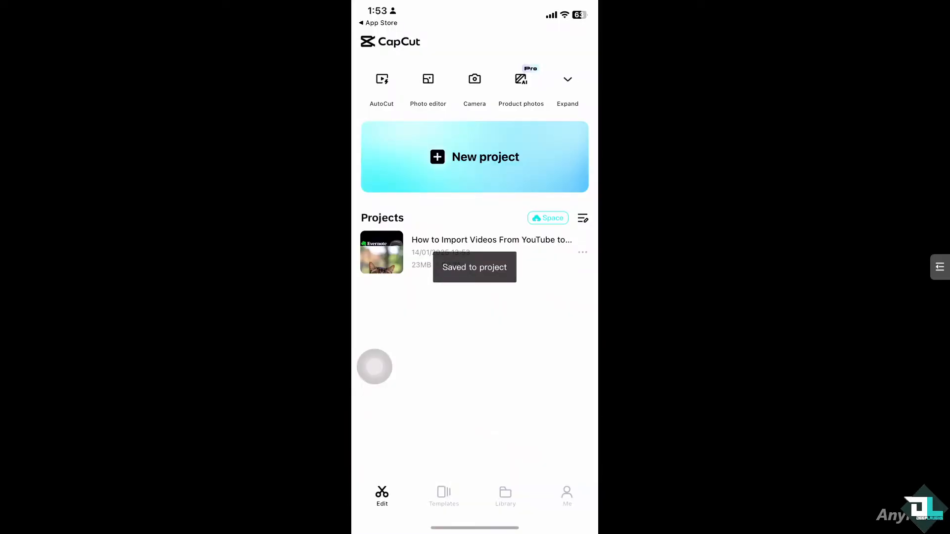
# Show the Library with the saved 20-second project under Local media and Media on spaces.
pyautogui.click(505, 496)
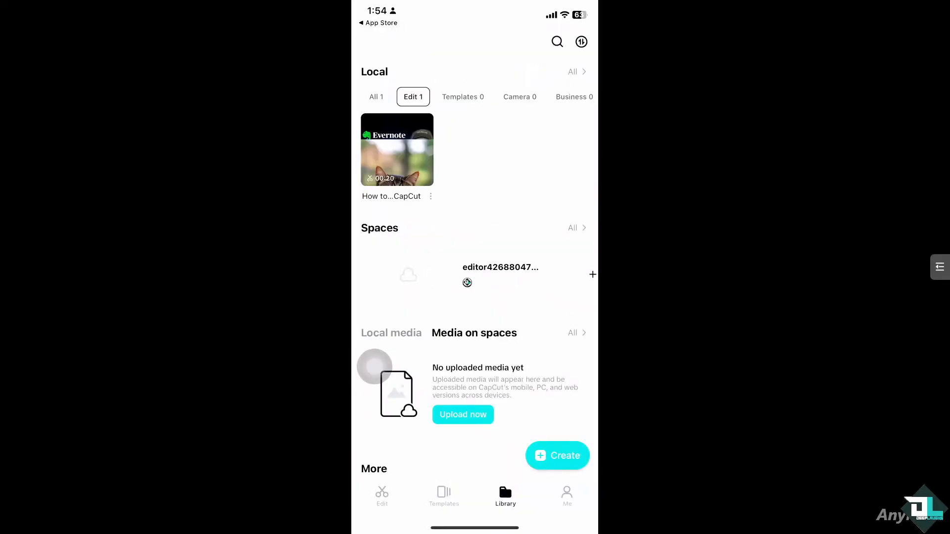